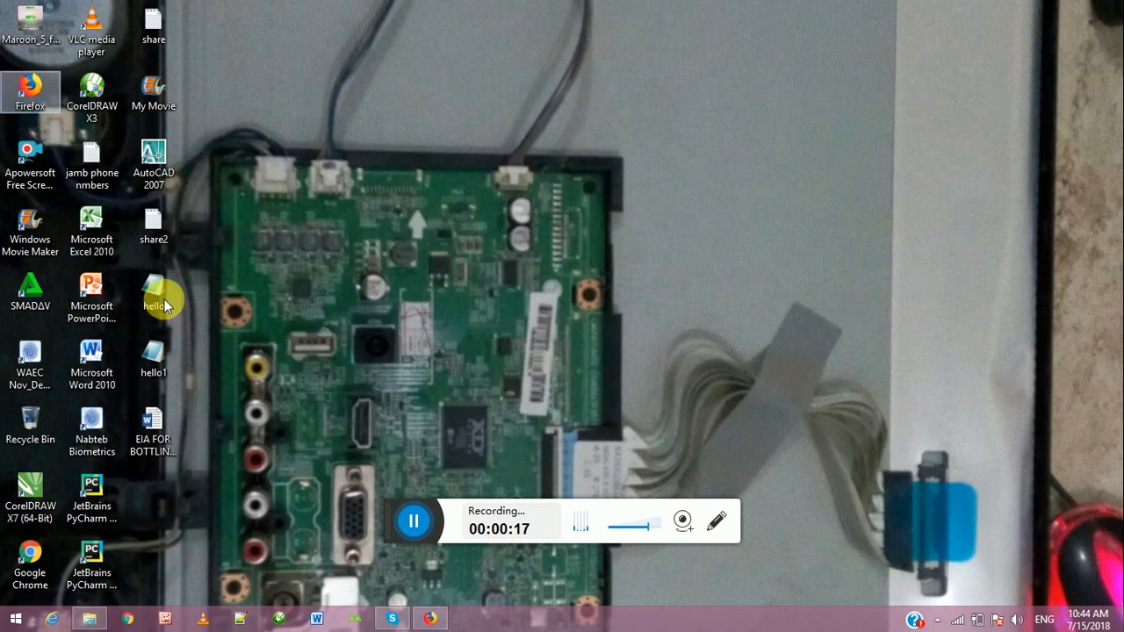
click(431, 621)
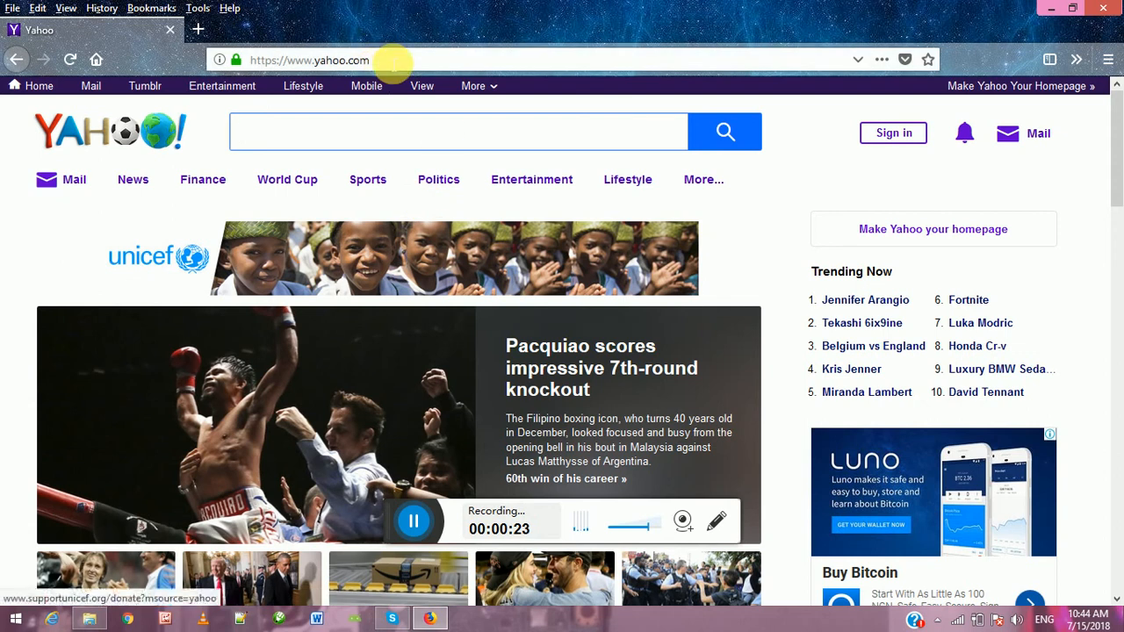
click(393, 61)
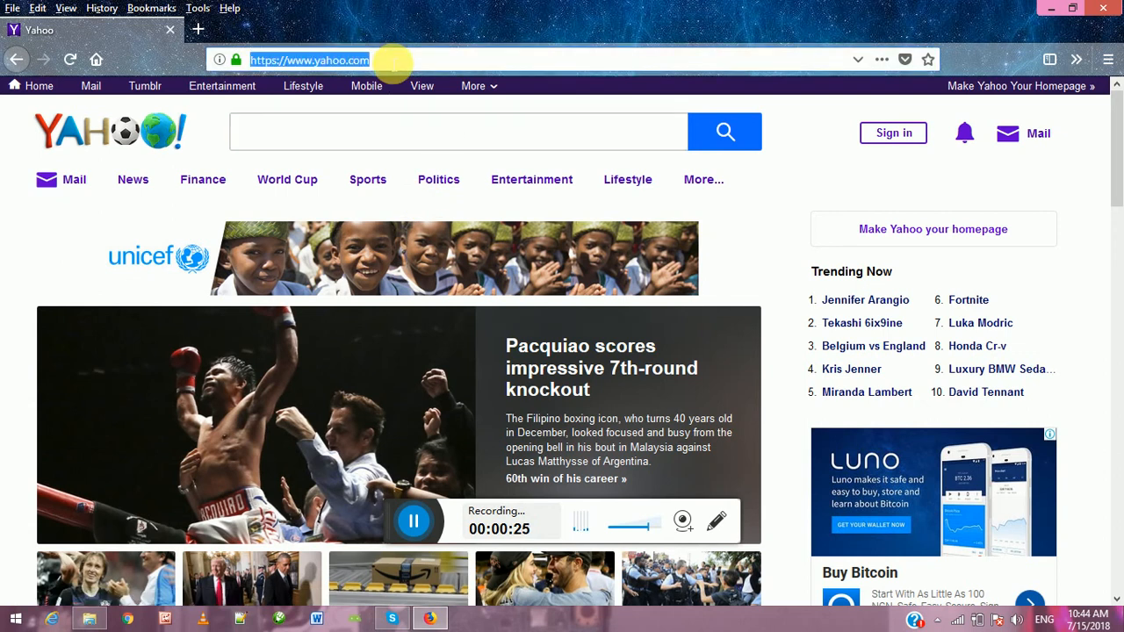
text(www)
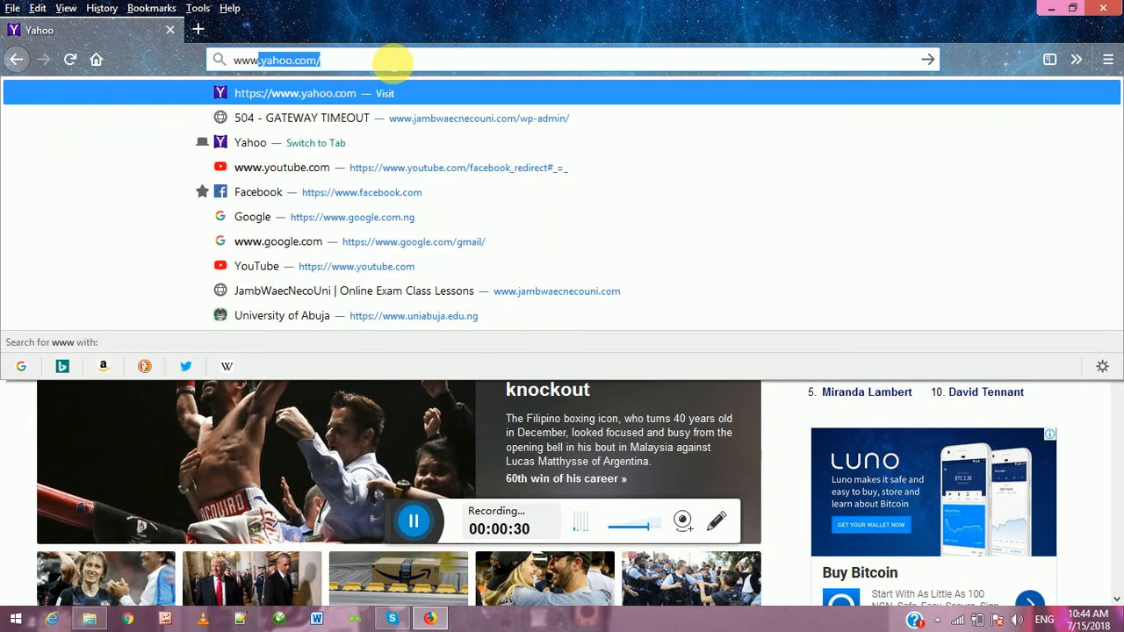
text(.yahh)
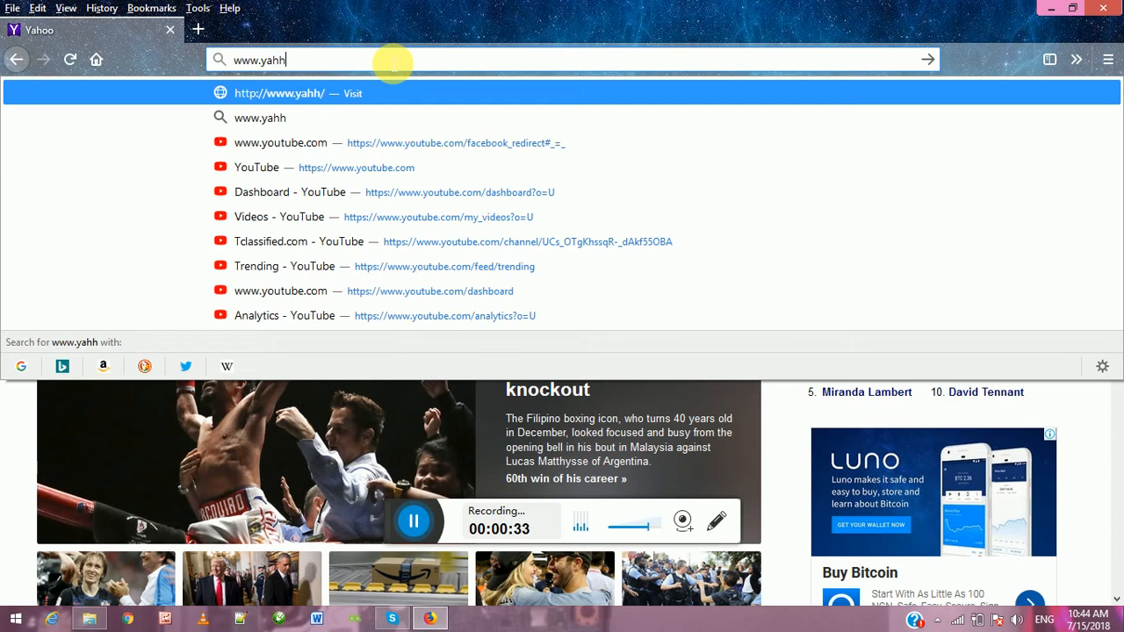
key(BackSpace)
text(oo.)
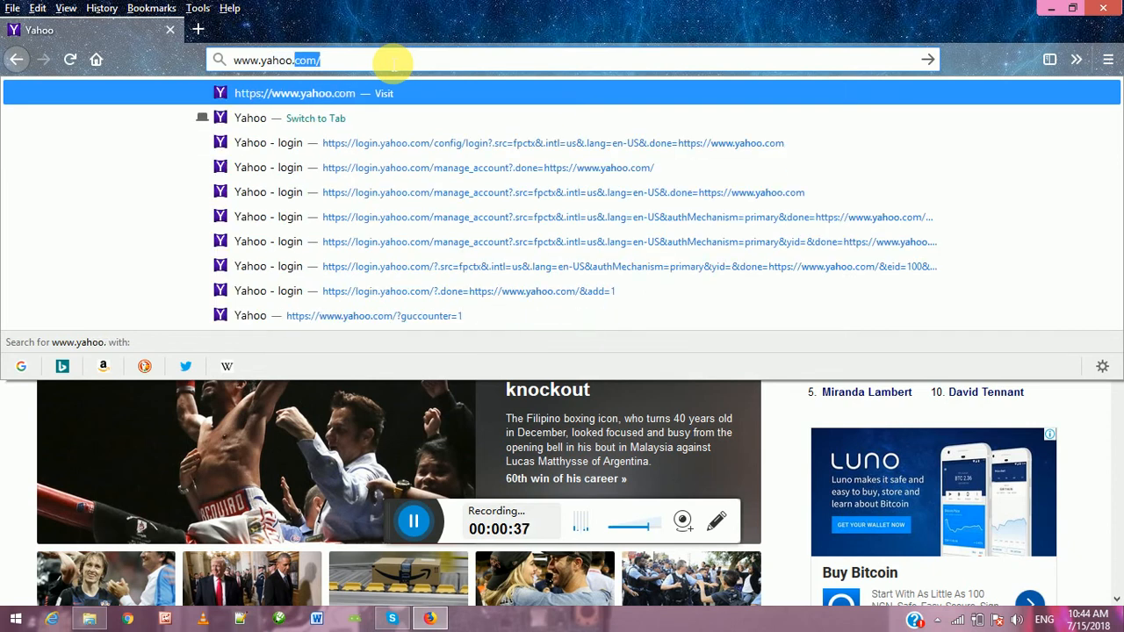
text(com)
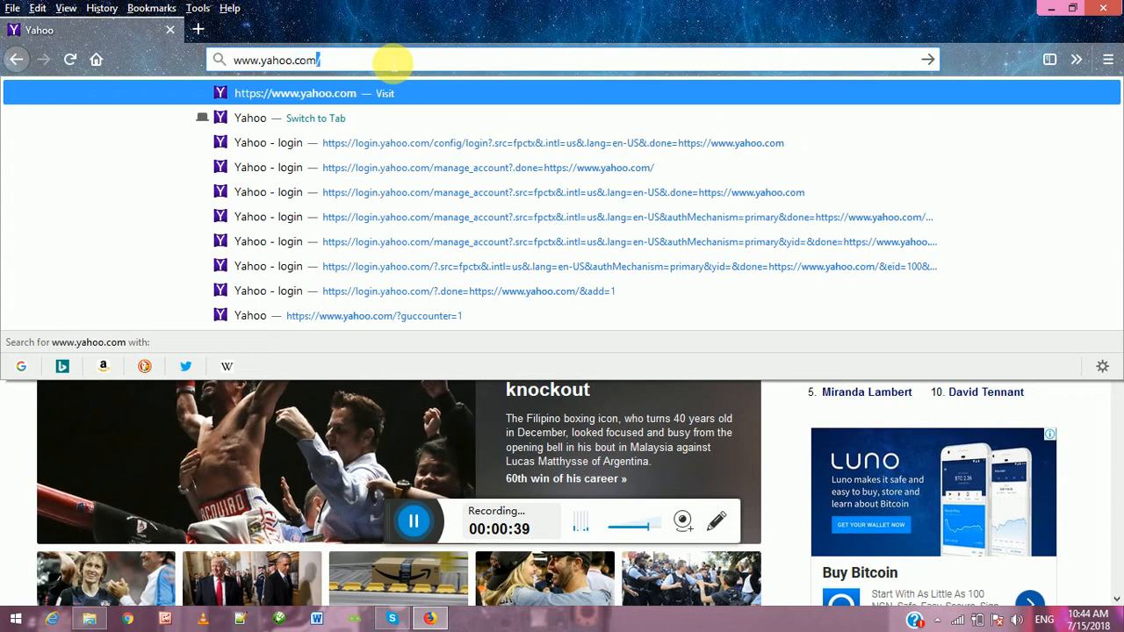
key(Return)
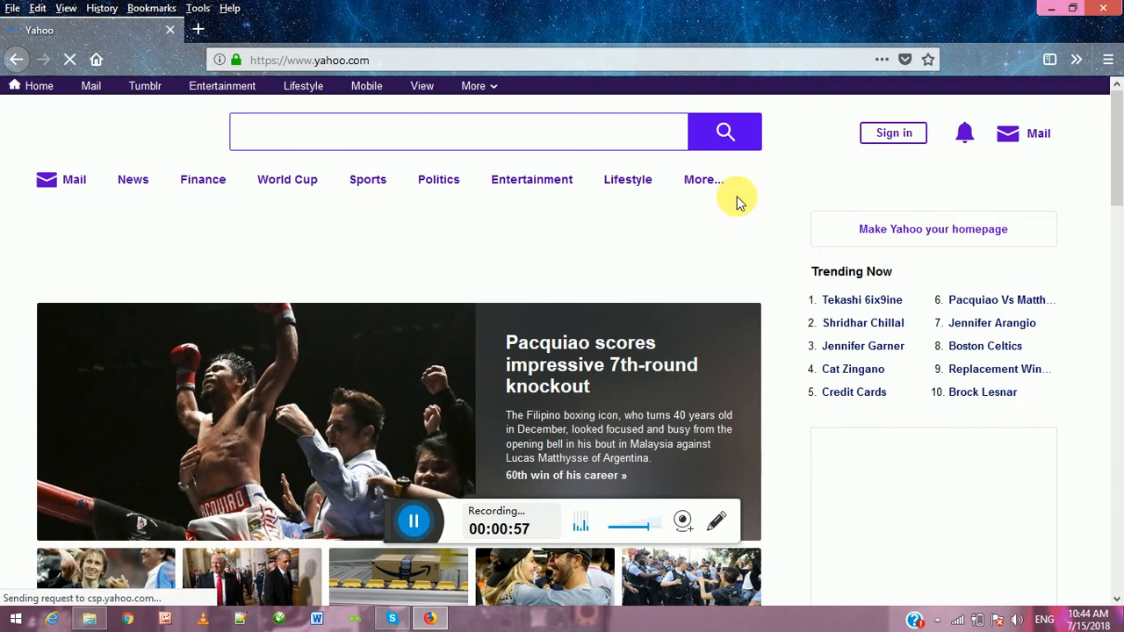
Go from Sign in to the Manage accounts page and choose Add account
click(894, 135)
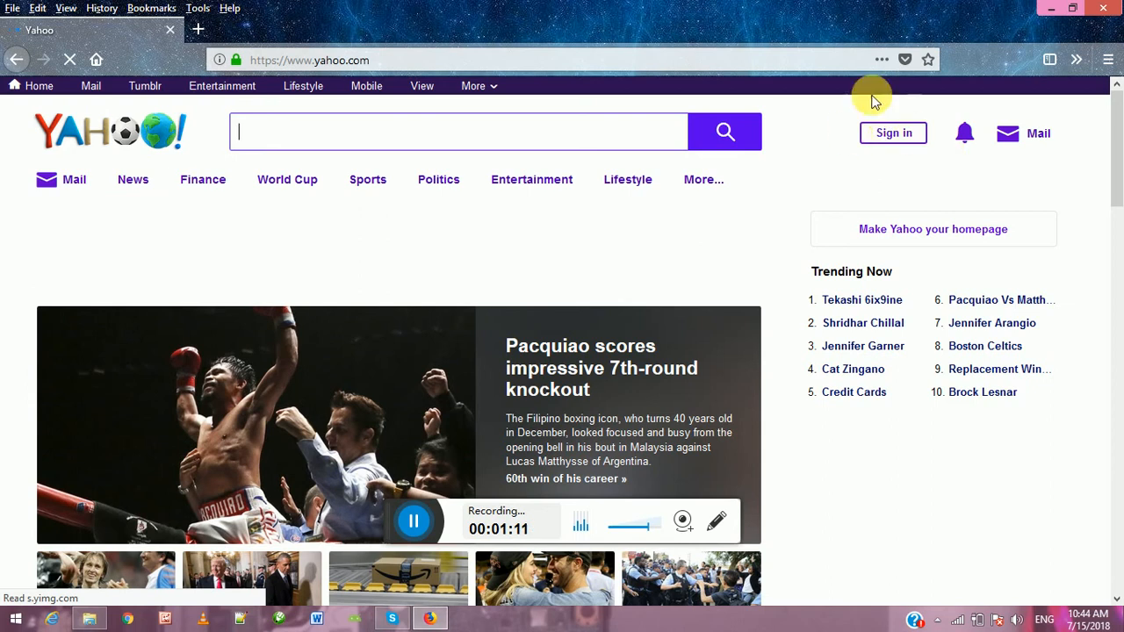
click(898, 143)
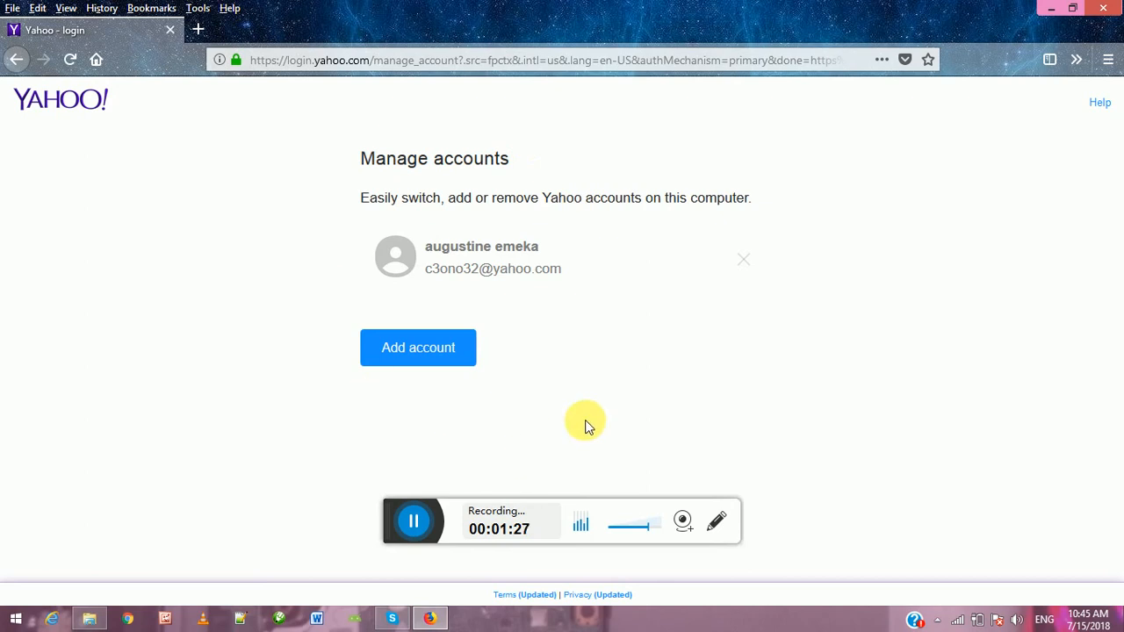
click(433, 352)
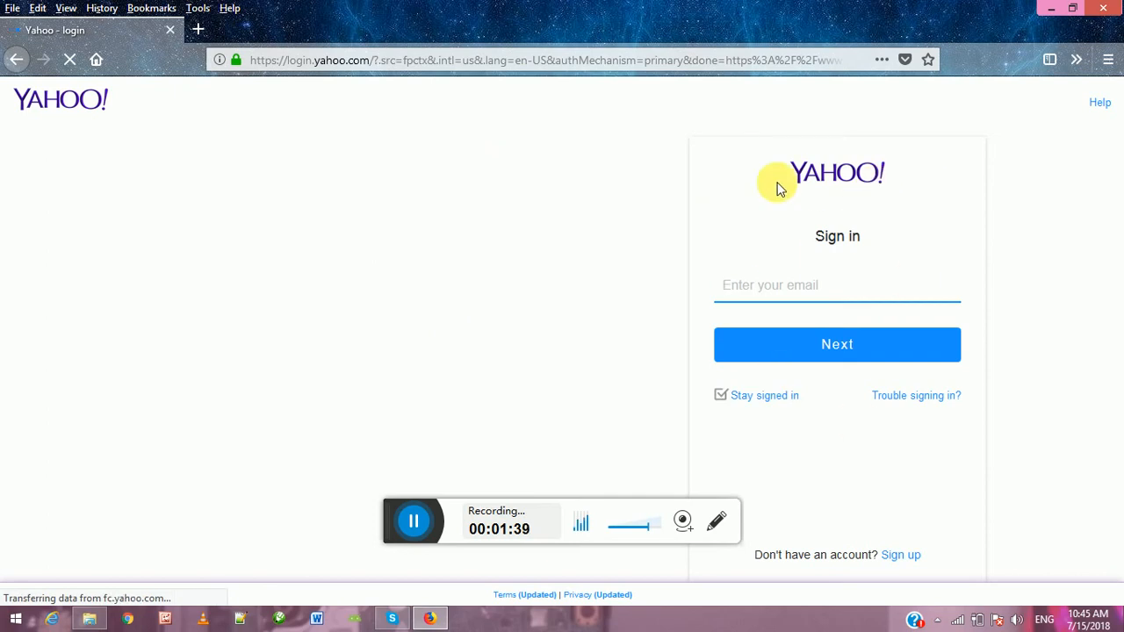
Focus the sign-in email field and dismiss the saved-email suggestions
click(896, 295)
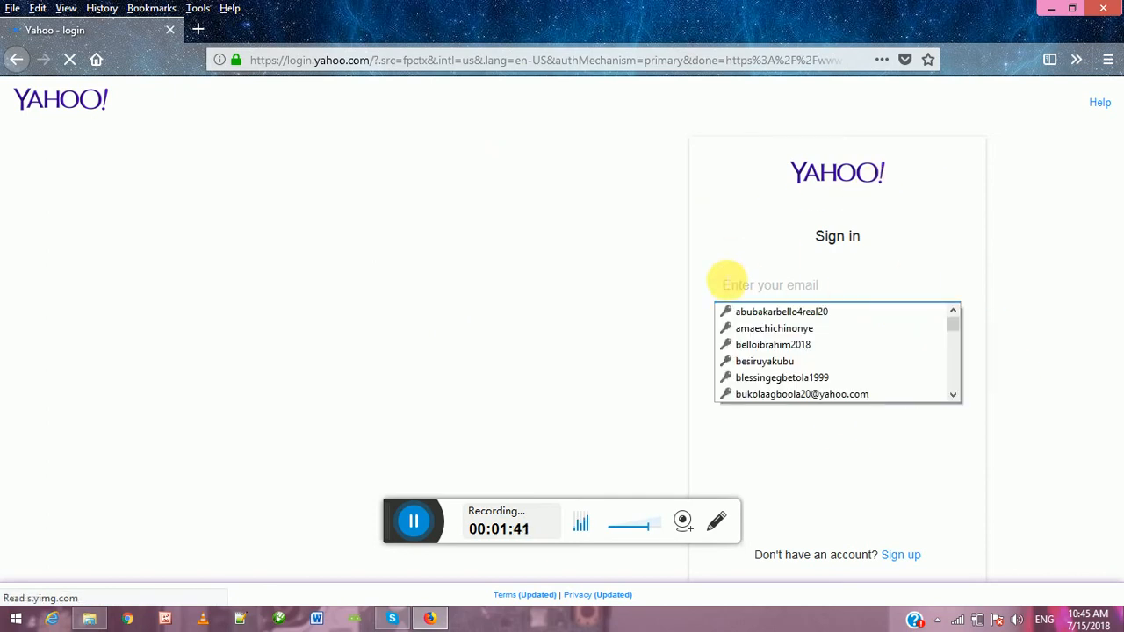
click(633, 332)
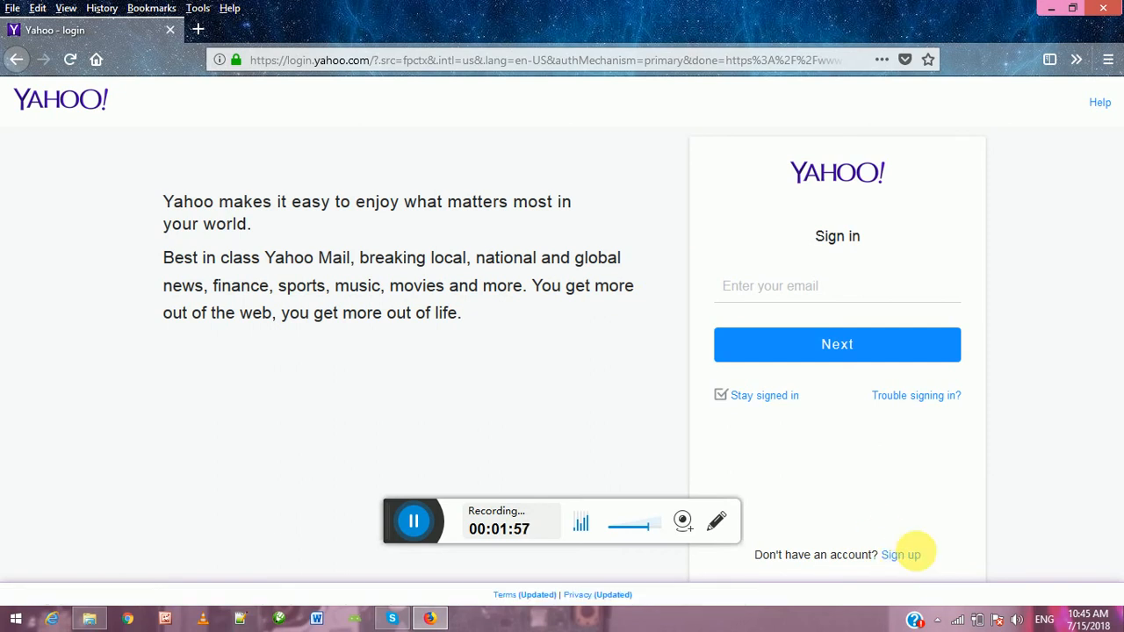
Switch to the Sign up form for a new Yahoo account and scroll down to Continue
click(912, 562)
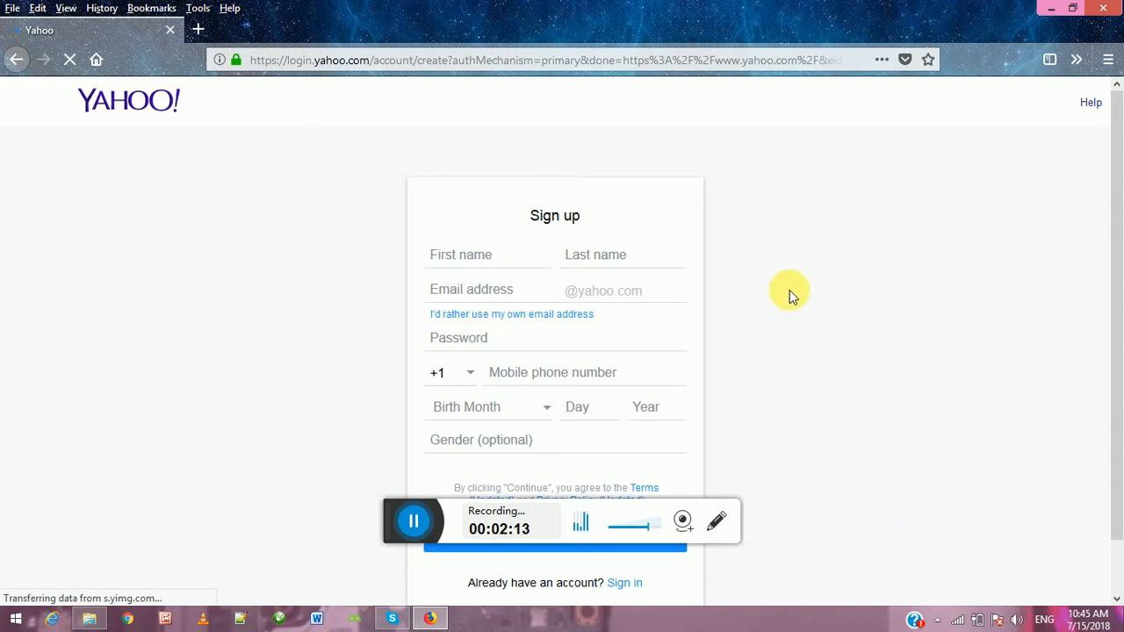
scroll(790, 289, down, 1)
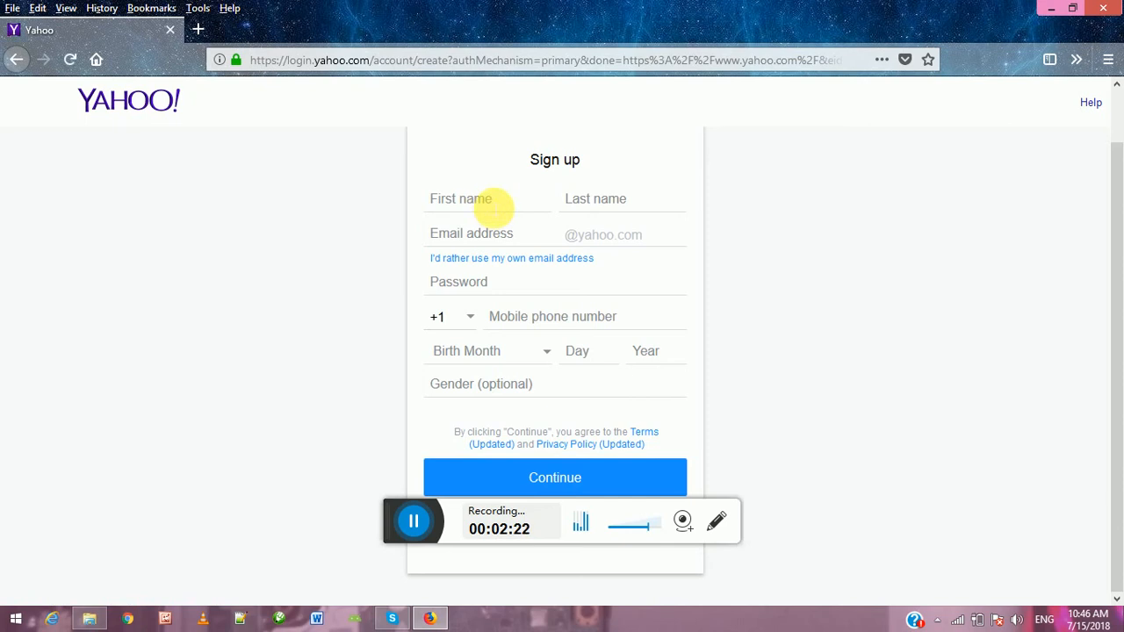
Enter the account holder's first name and last name in the sign-up form
click(494, 204)
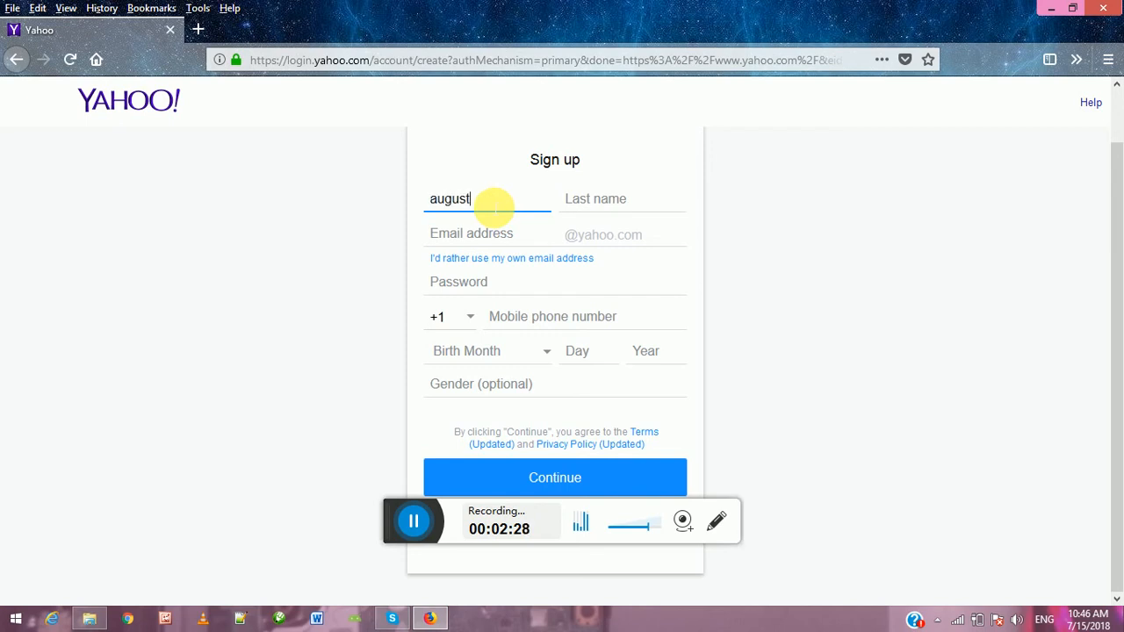
click(580, 202)
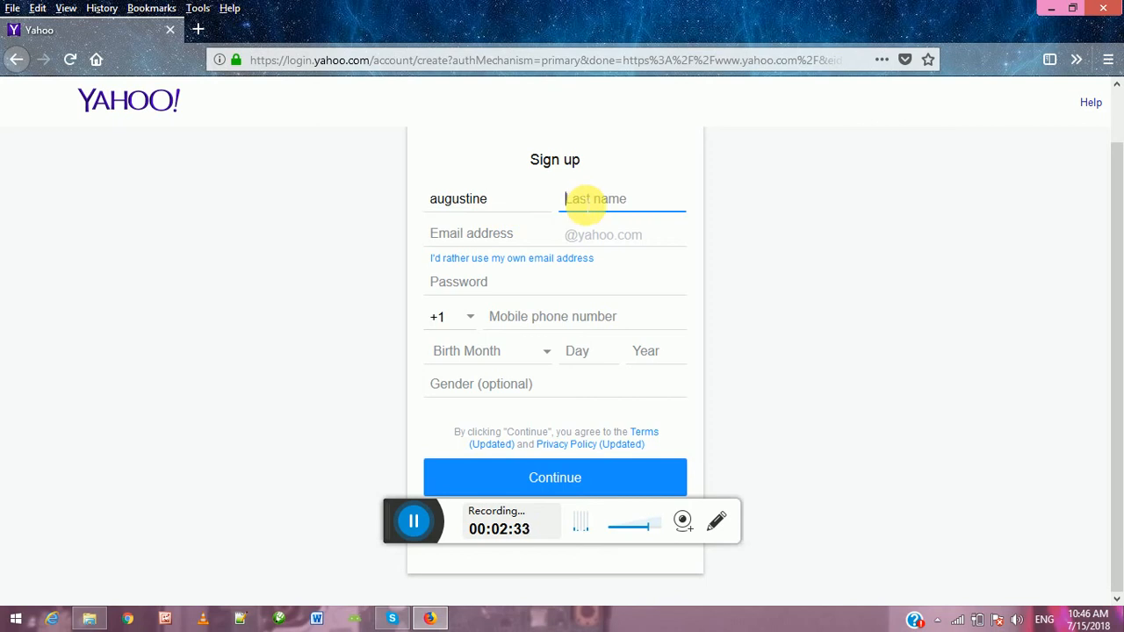
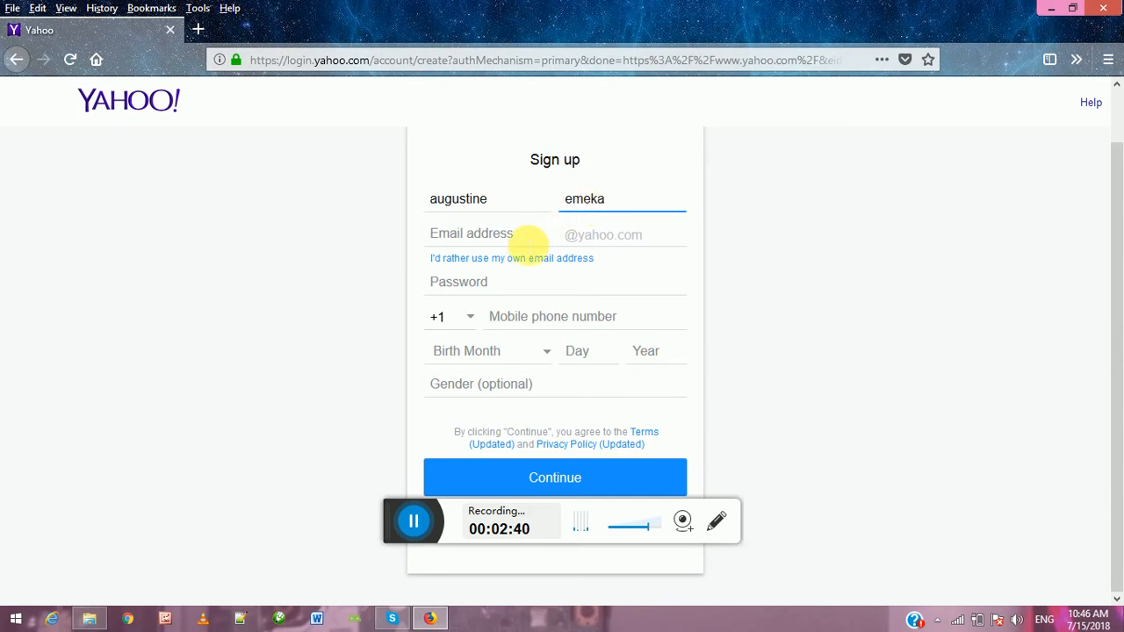
Pick a saved username for the email address and type the new account password
click(528, 239)
click(528, 239)
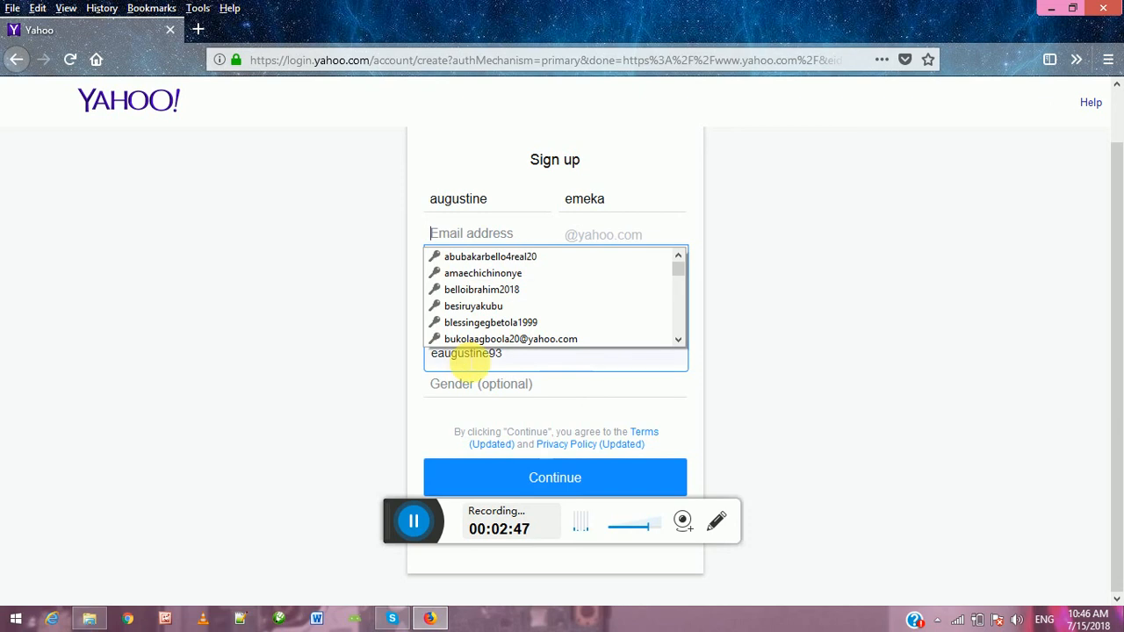
click(461, 354)
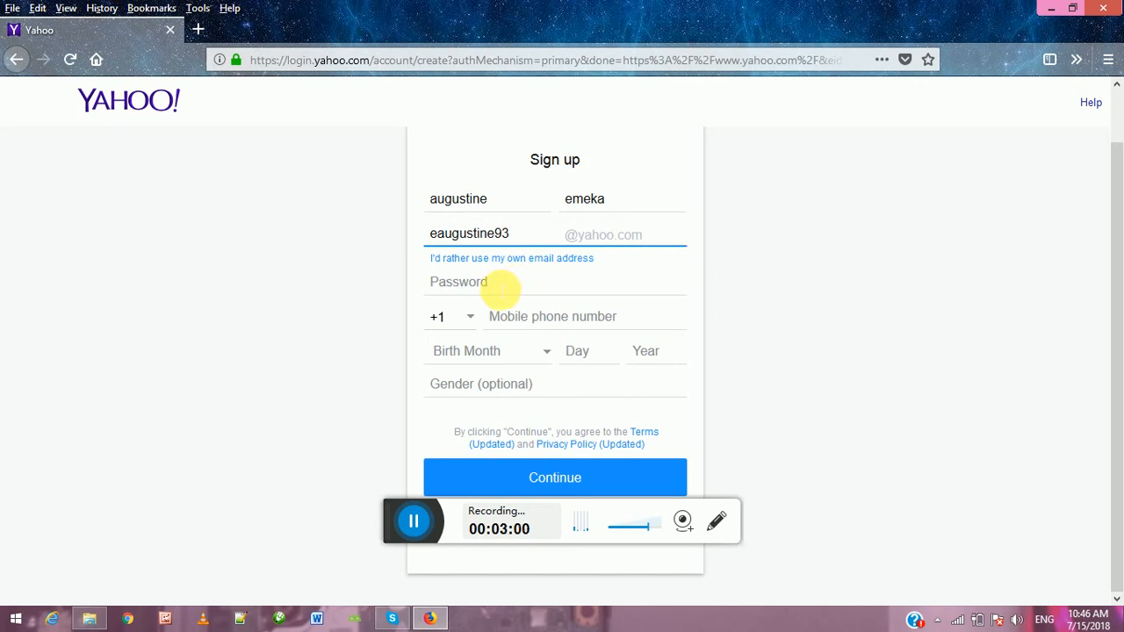
click(497, 281)
click(497, 281)
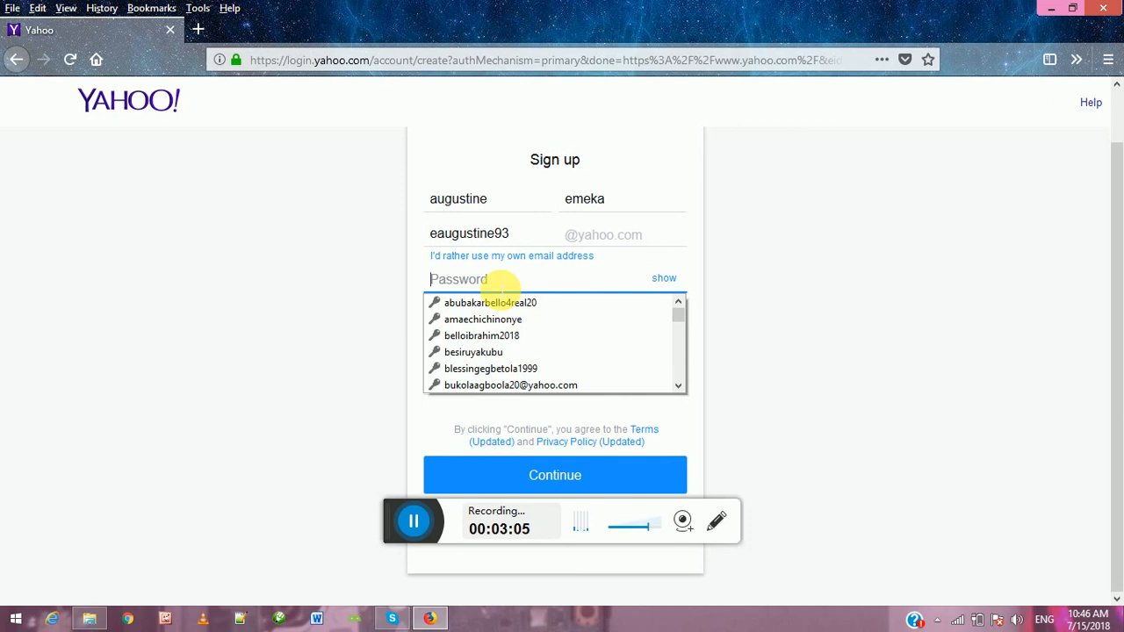
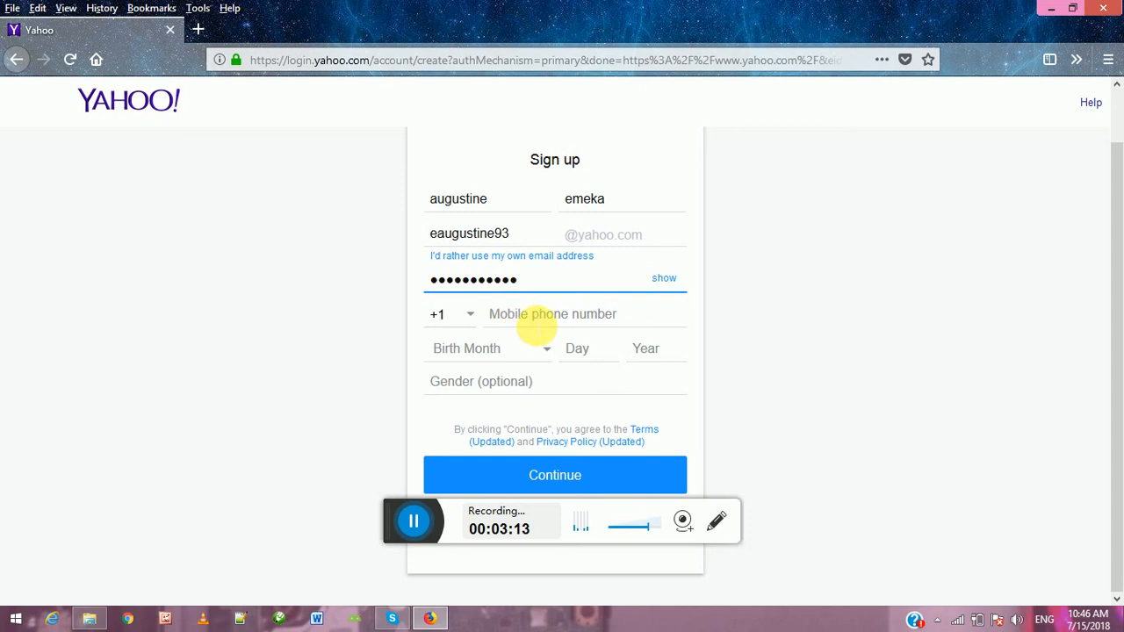
Set the phone country code to Nigeria (+234) and enter the mobile number
click(470, 322)
click(472, 319)
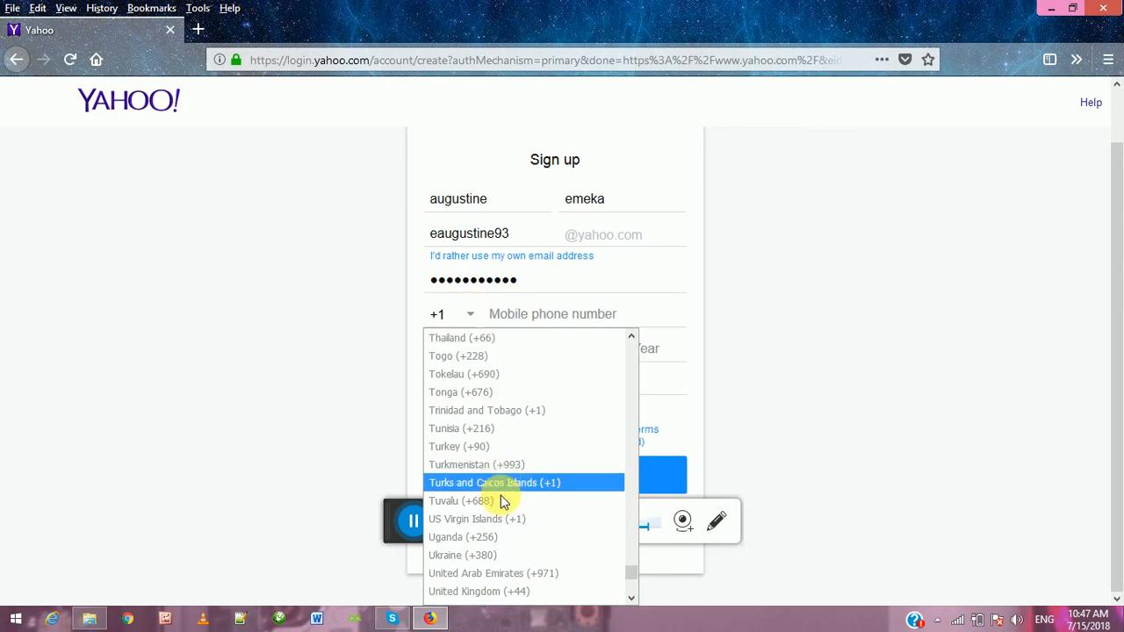
key(n)
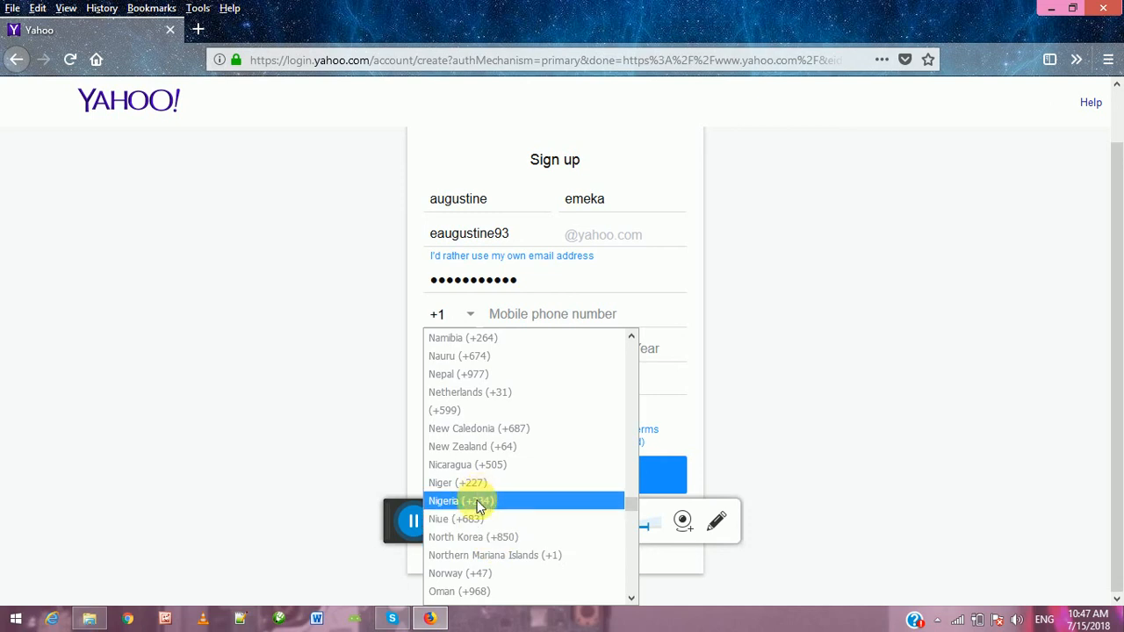
click(480, 501)
click(554, 318)
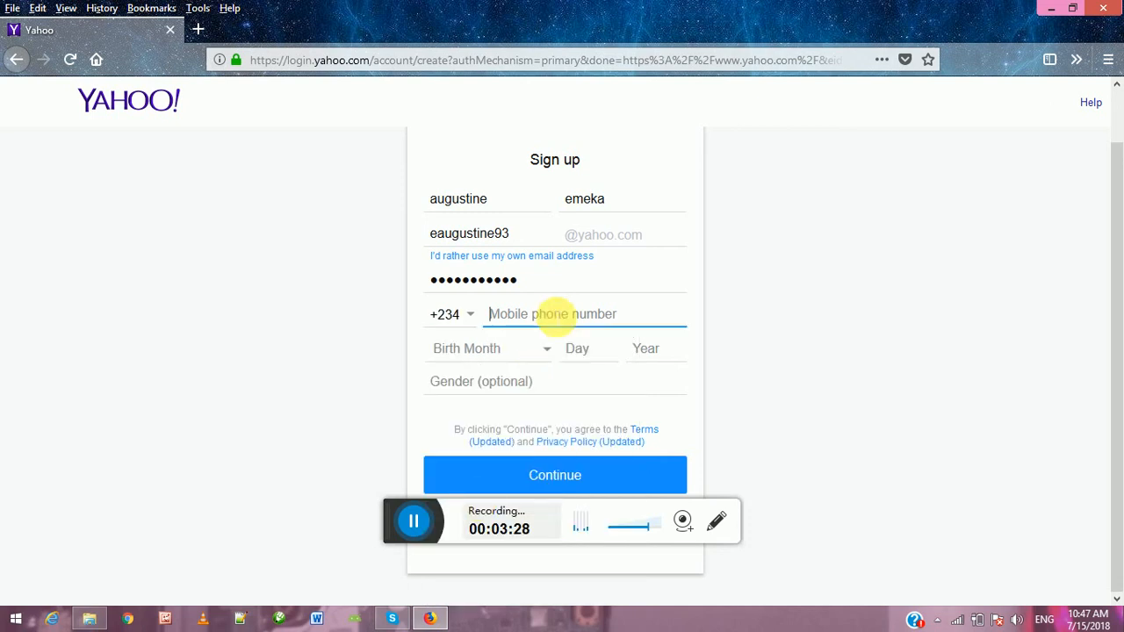
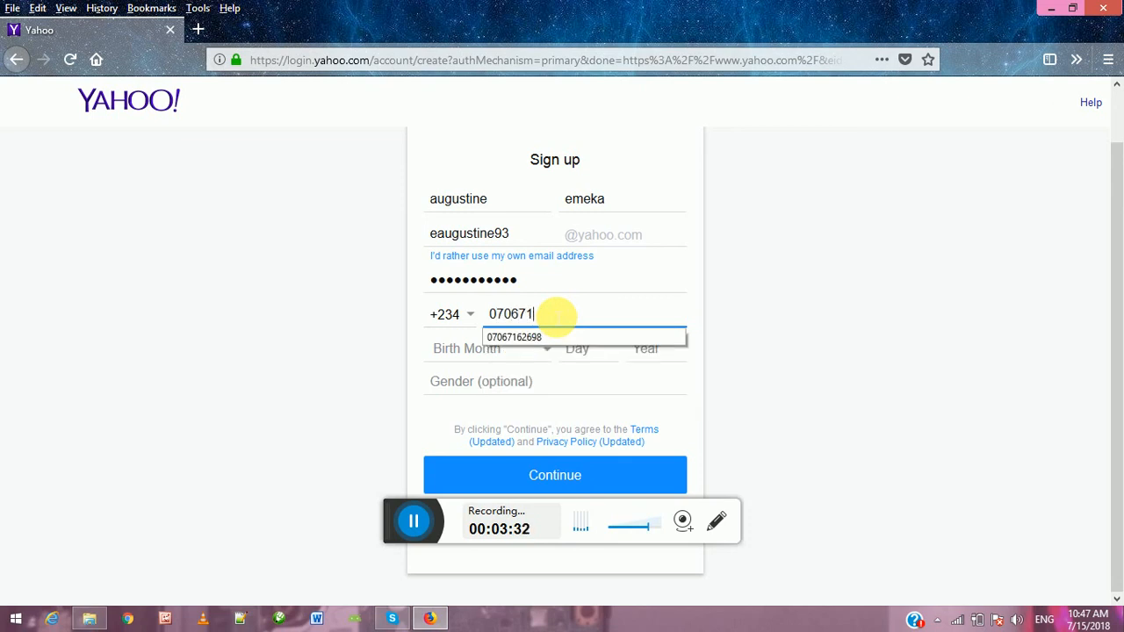
click(756, 292)
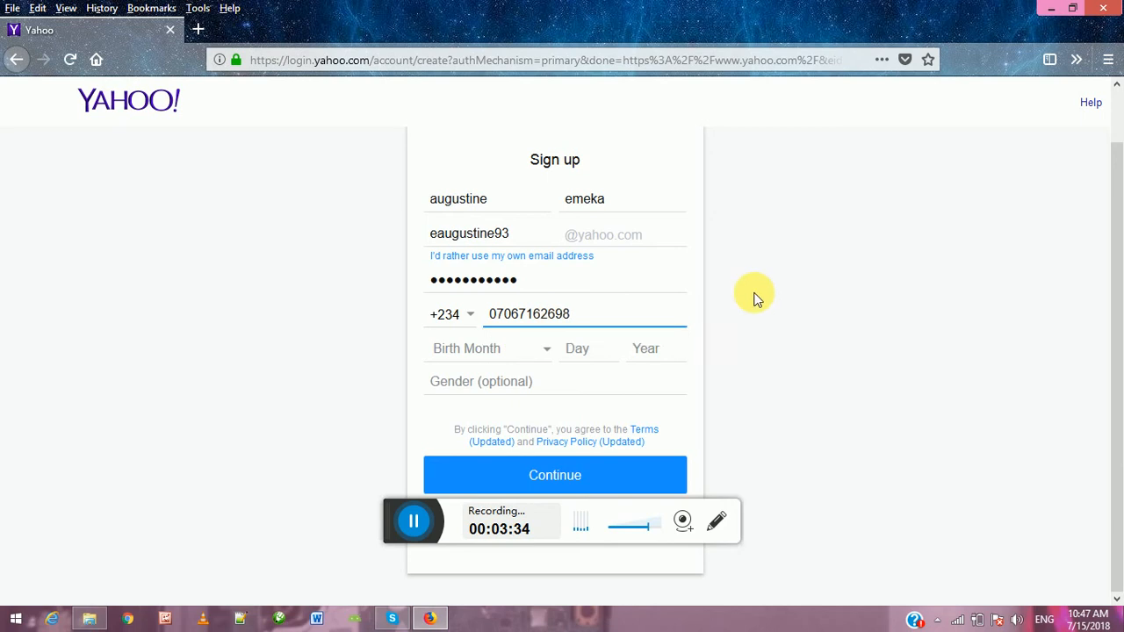
click(544, 354)
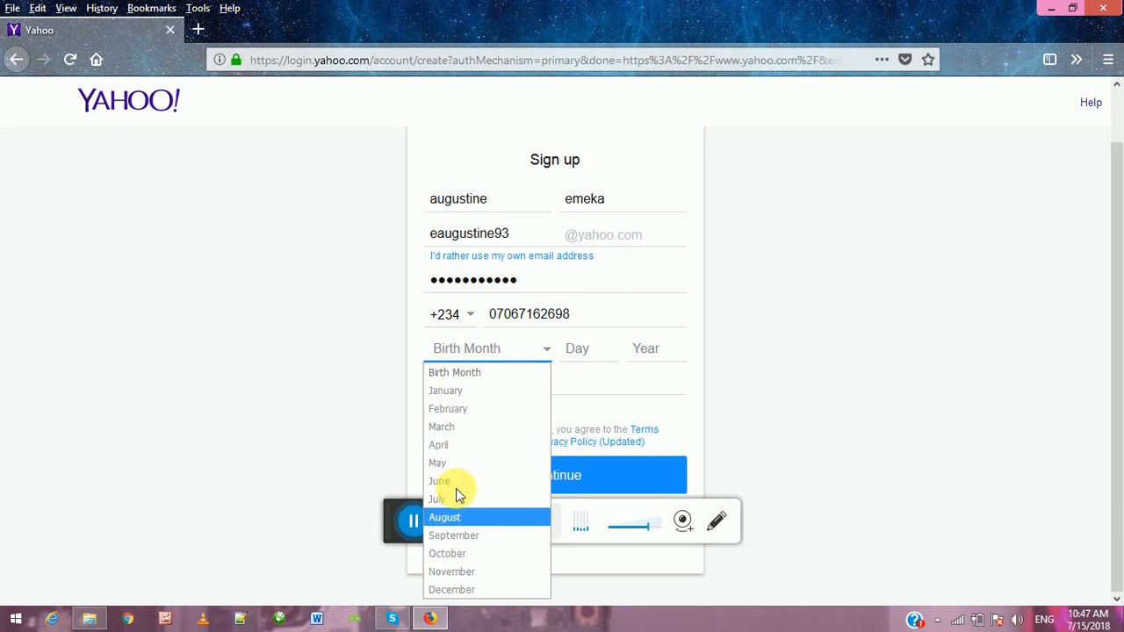
click(464, 444)
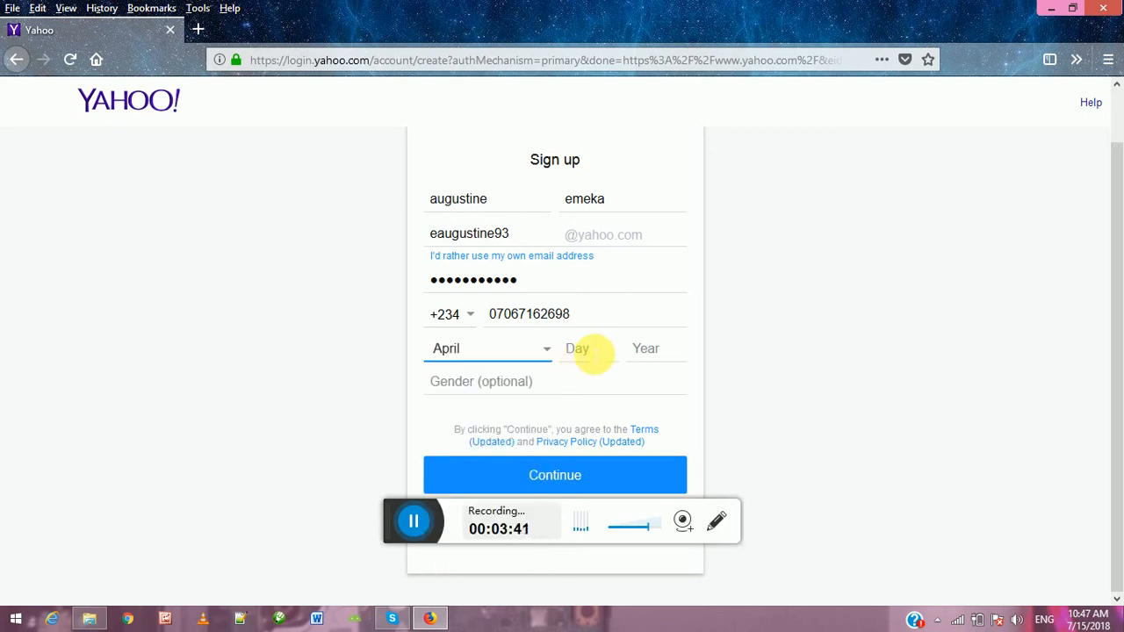
click(592, 354)
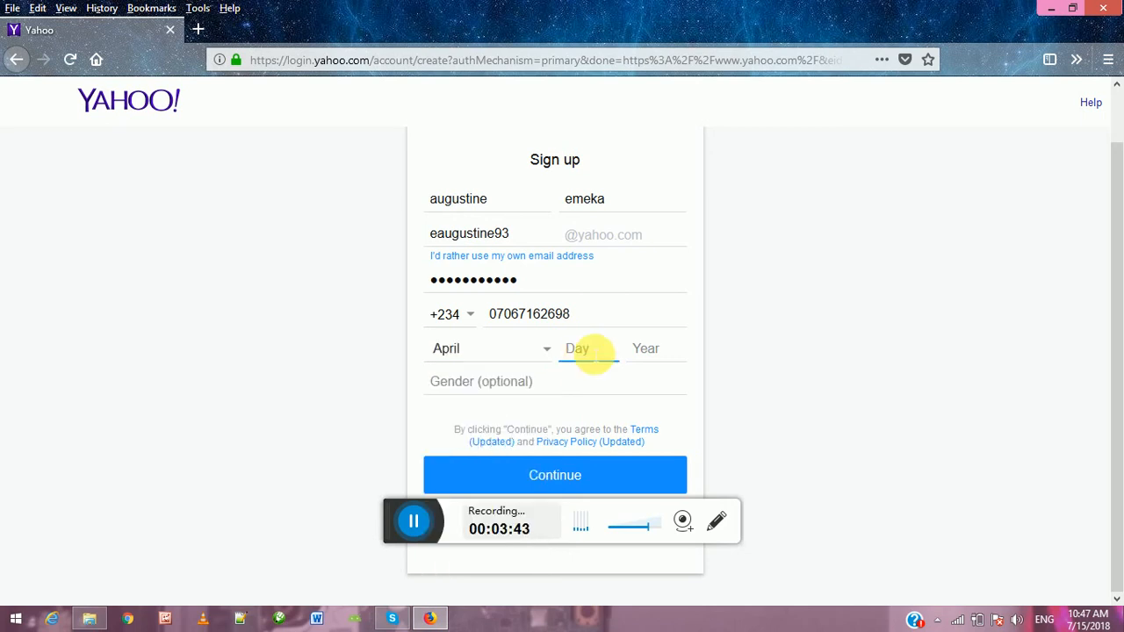
text(12)
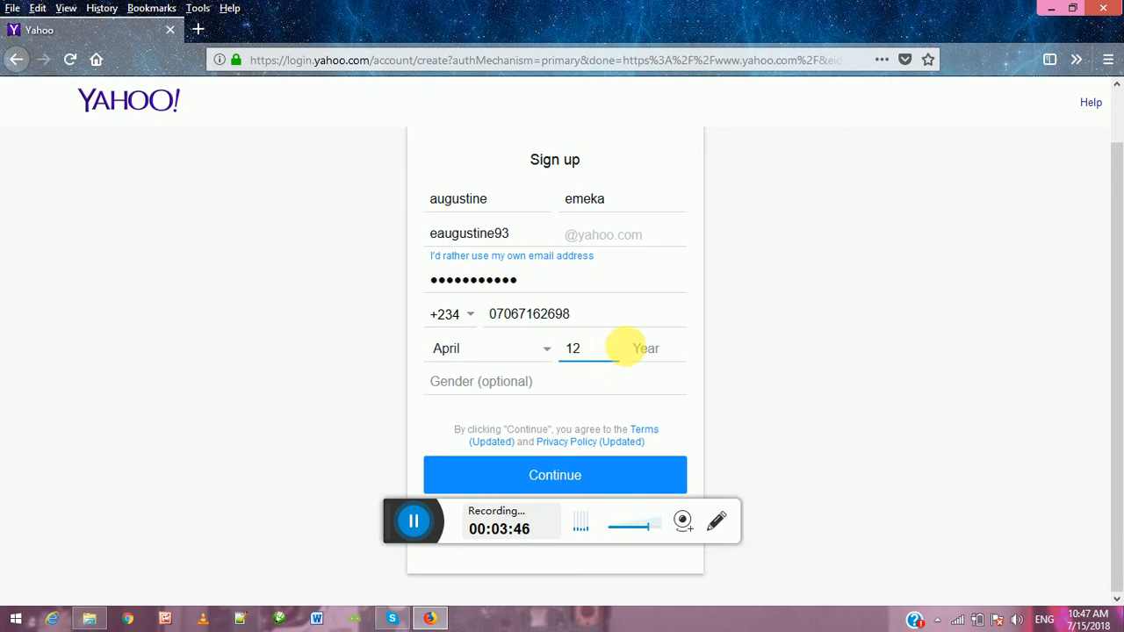
click(648, 350)
text(1)
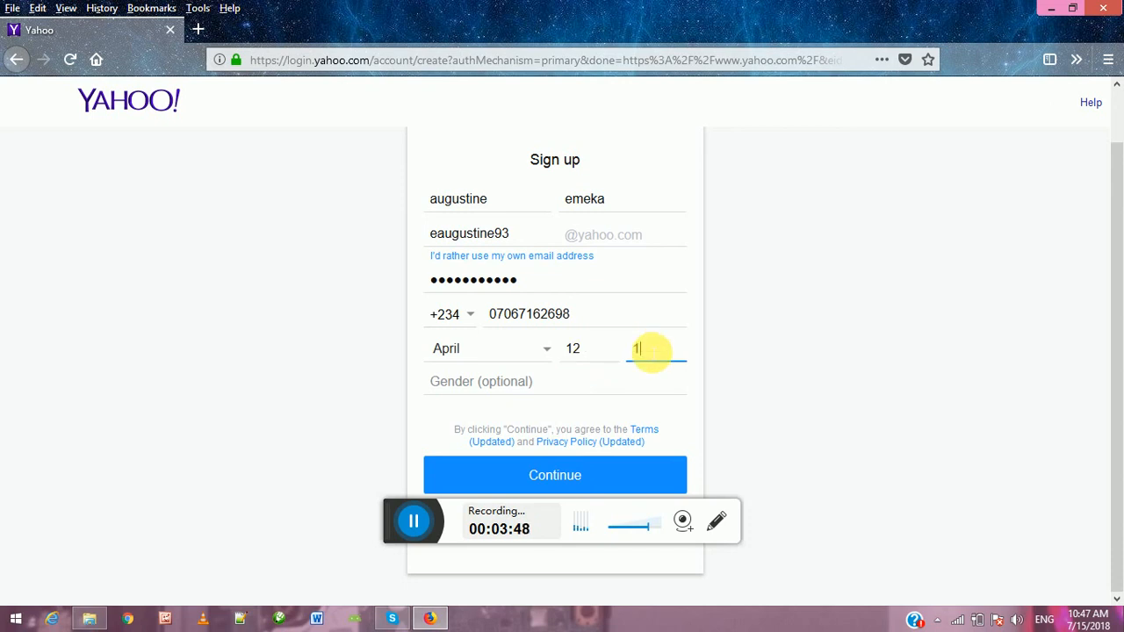
text(988)
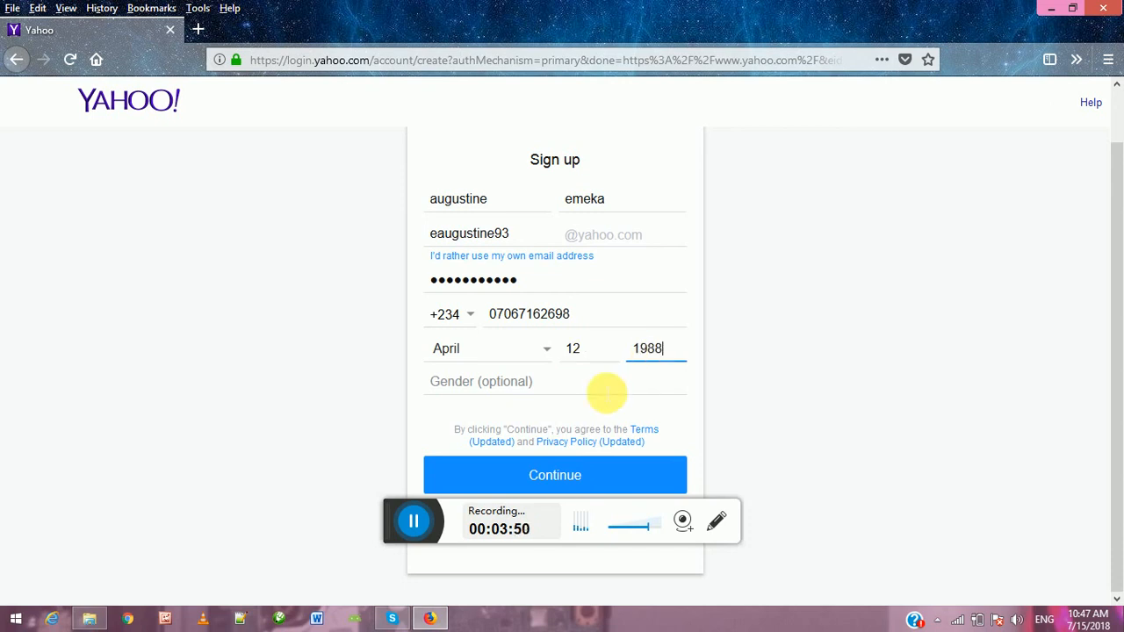
click(574, 390)
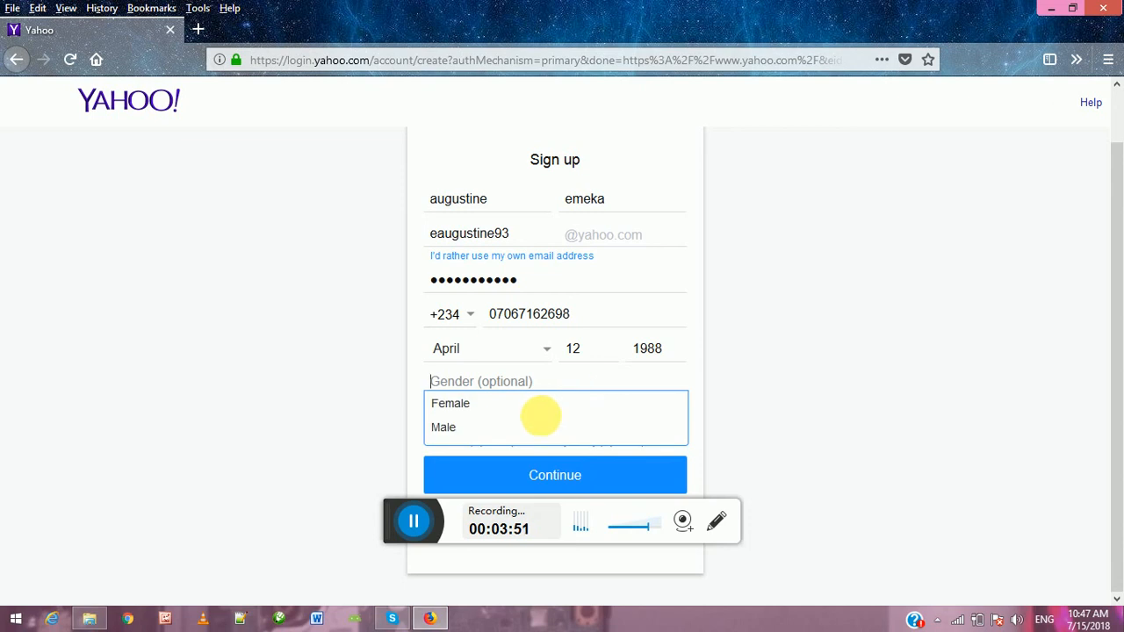
click(465, 430)
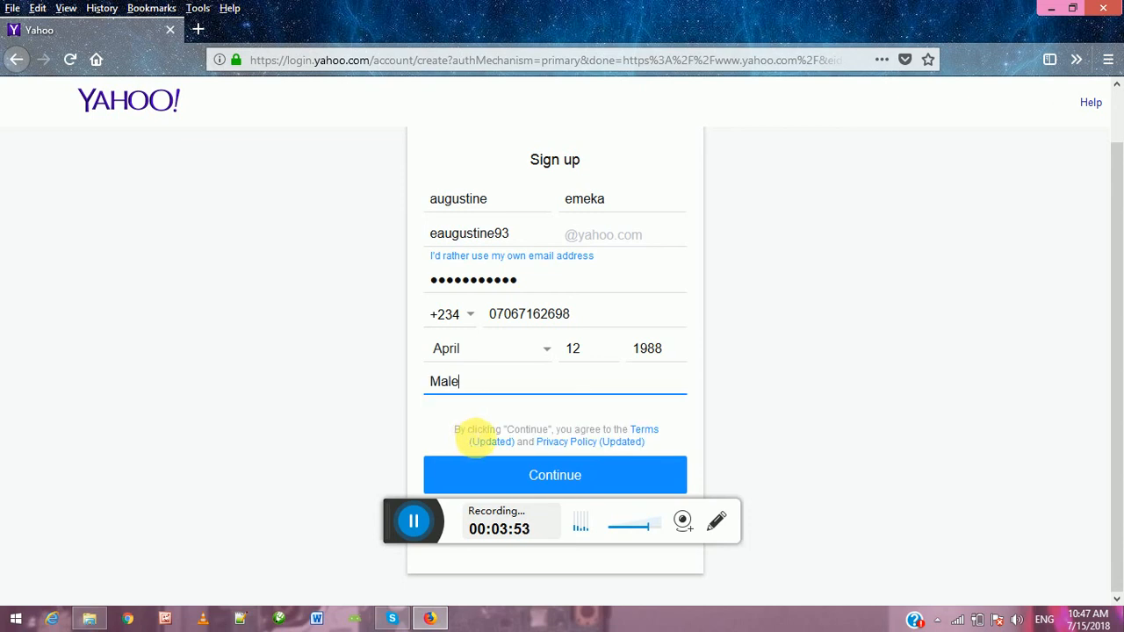
click(618, 486)
click(618, 486)
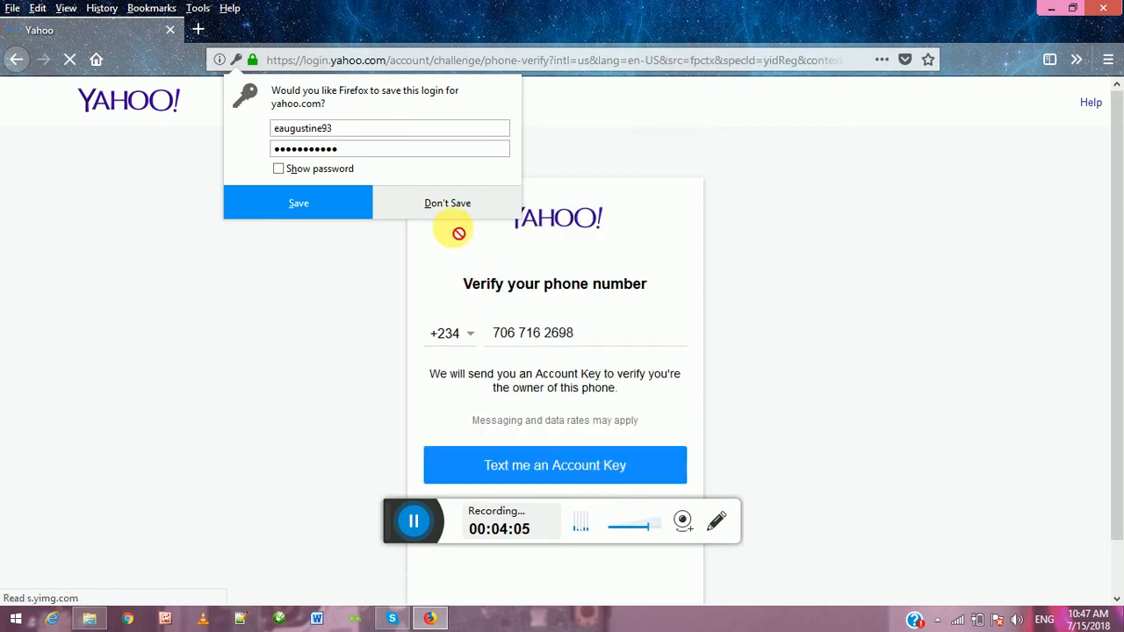
Decline Firefox's save-login offer and request an Account Key by text message
click(450, 206)
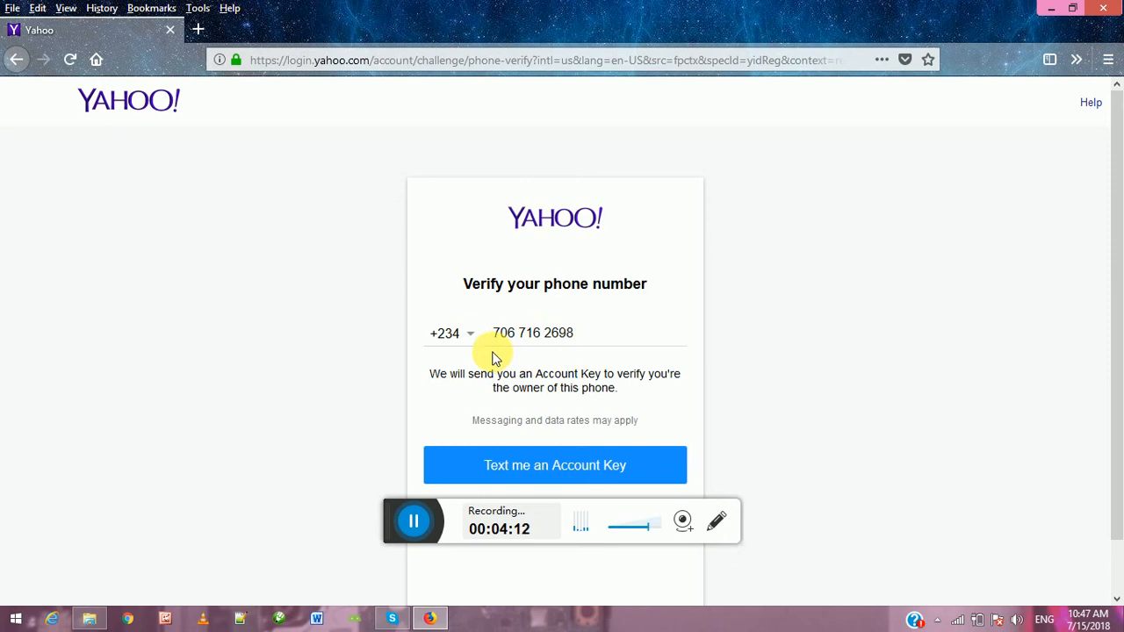
click(561, 475)
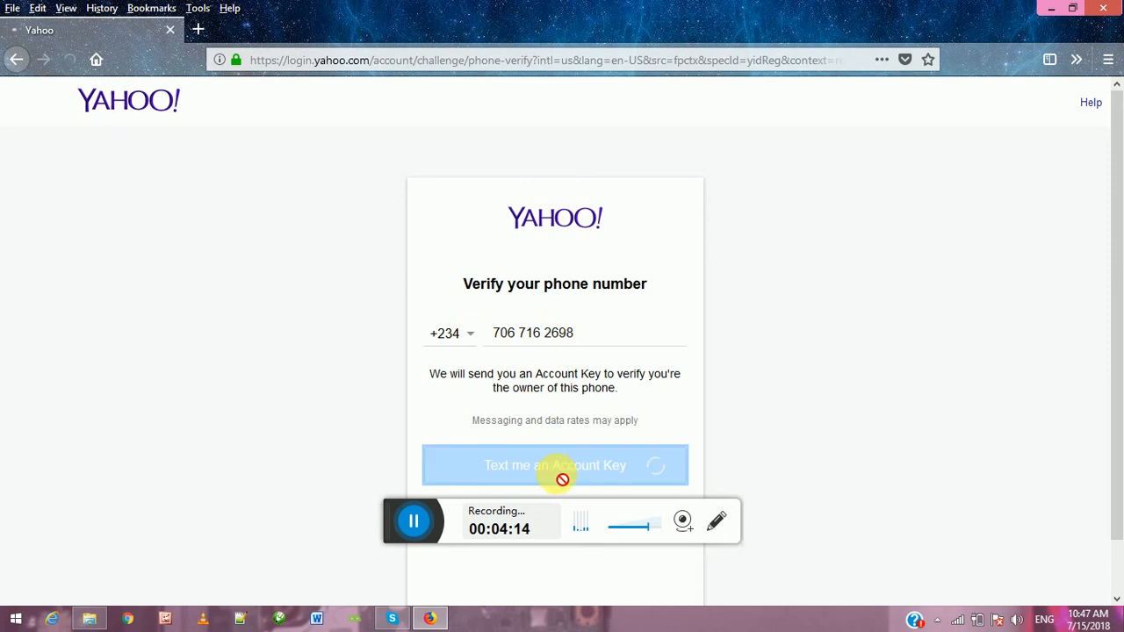